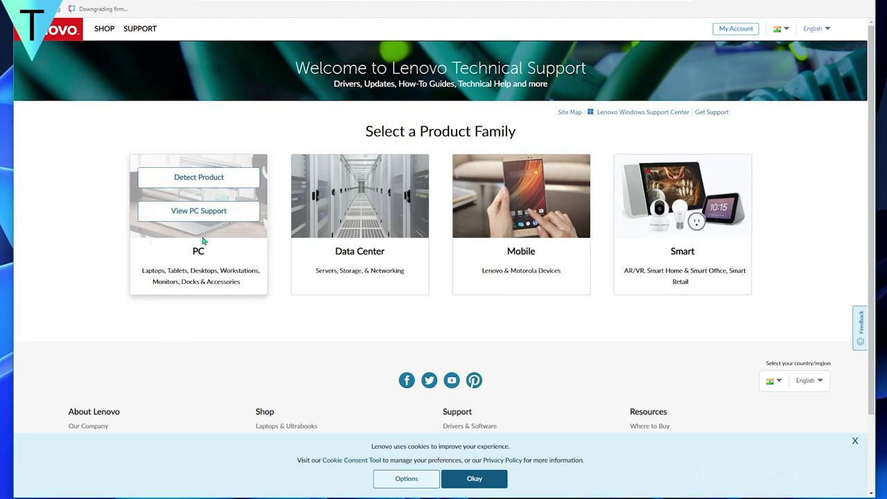
Open PC Support, search the products for "ideapad 15isk", look through the suggested laptops and clear the search.
left_click(200, 214)
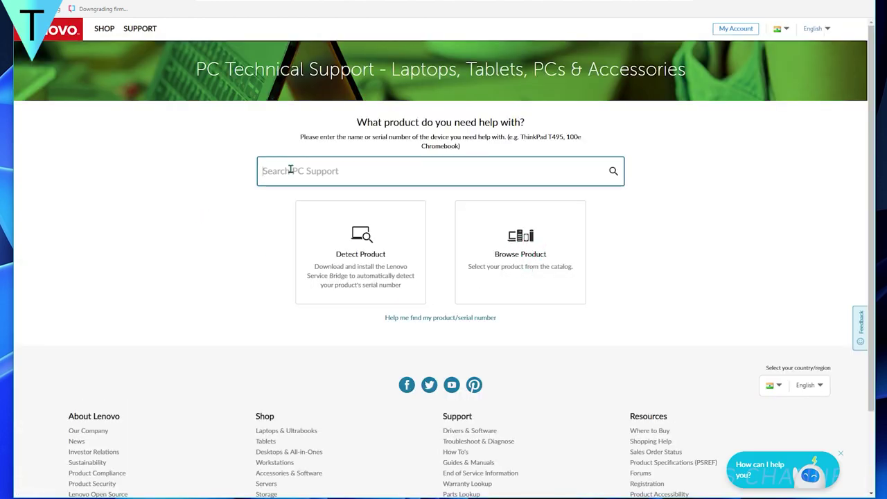
type("idea")
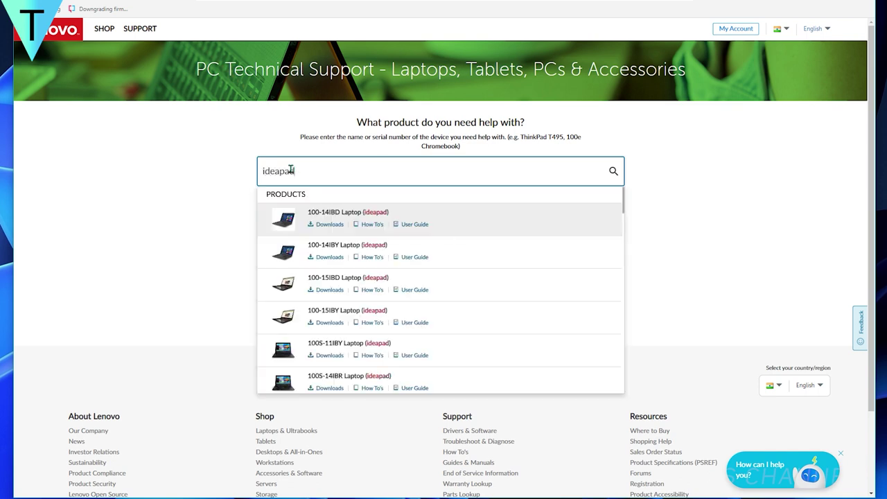
type("pad 15isk")
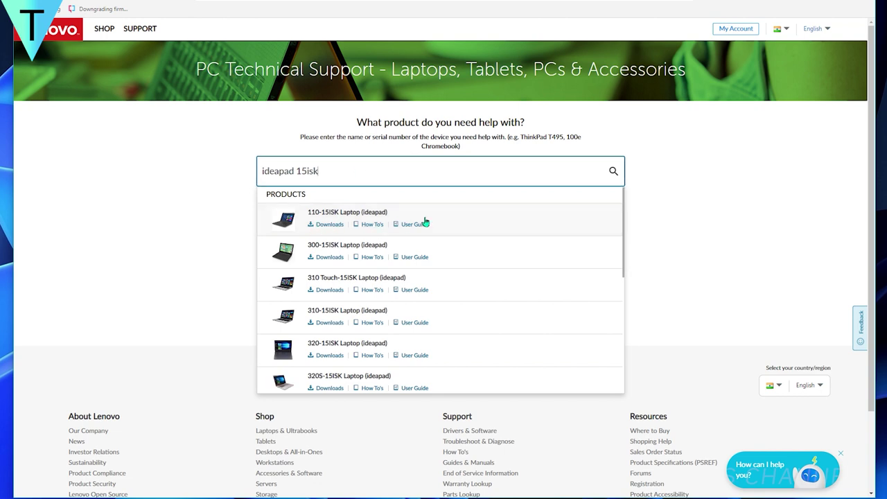
scroll(380, 239, "down", 3)
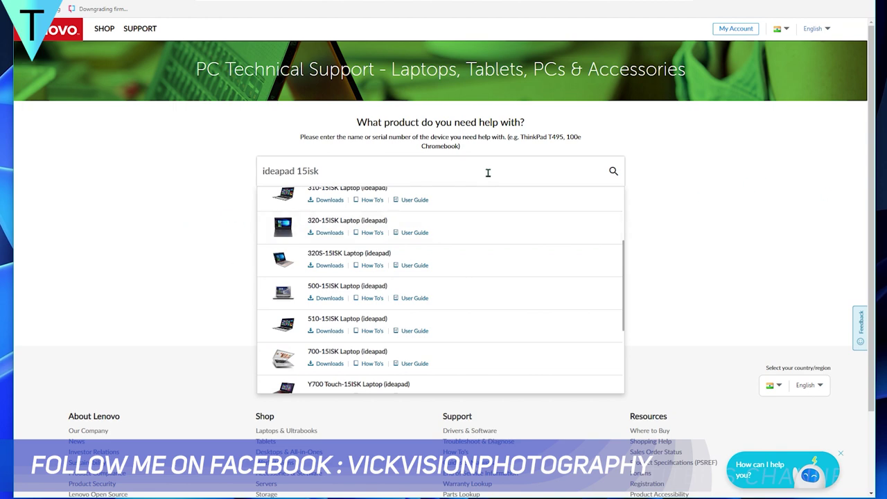
scroll(303, 214, "down", 3)
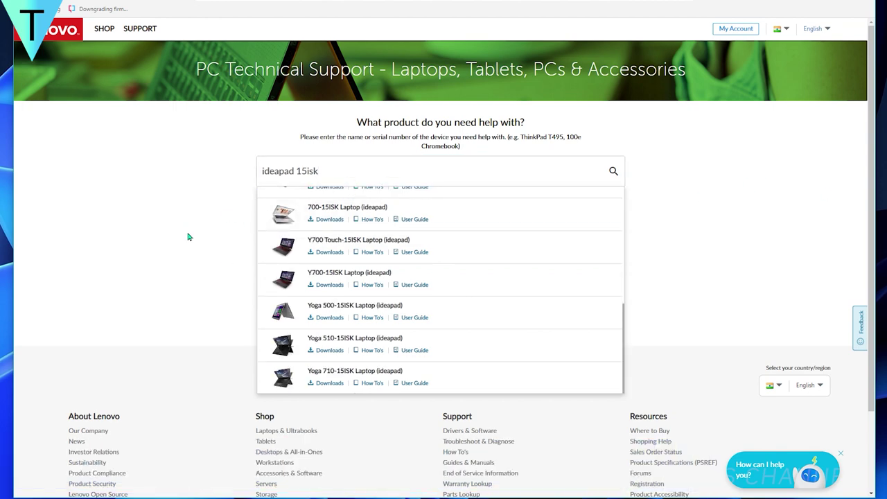
left_click_drag(373, 160, 220, 173)
key("BackSpace")
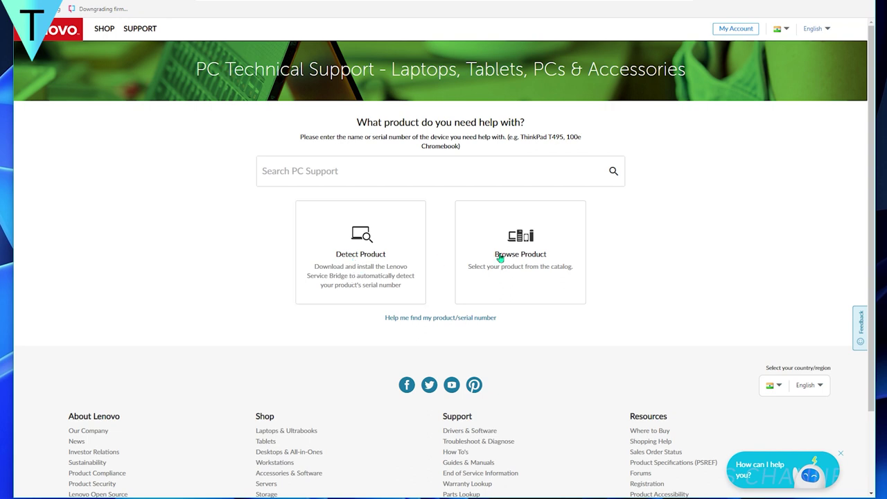
Browse the product catalog for laptops, choose the second 3 Series Laptop (ideapad) entry and list its subseries.
left_click(542, 238)
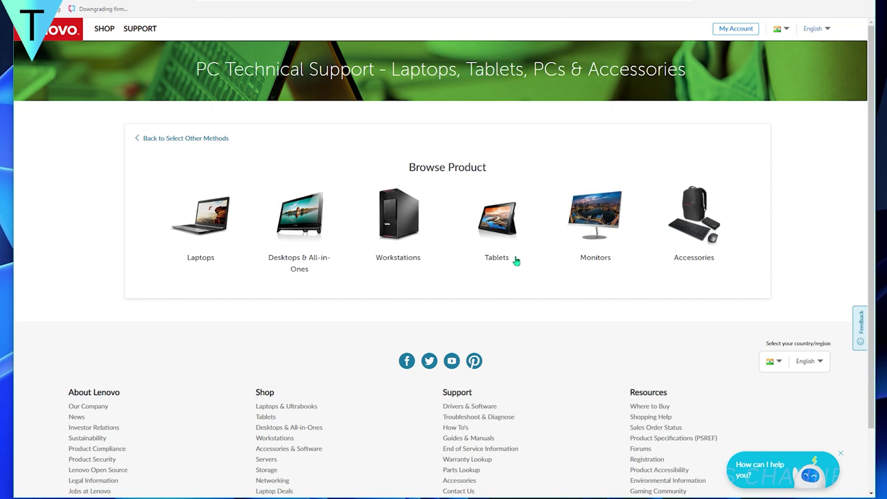
left_click(206, 226)
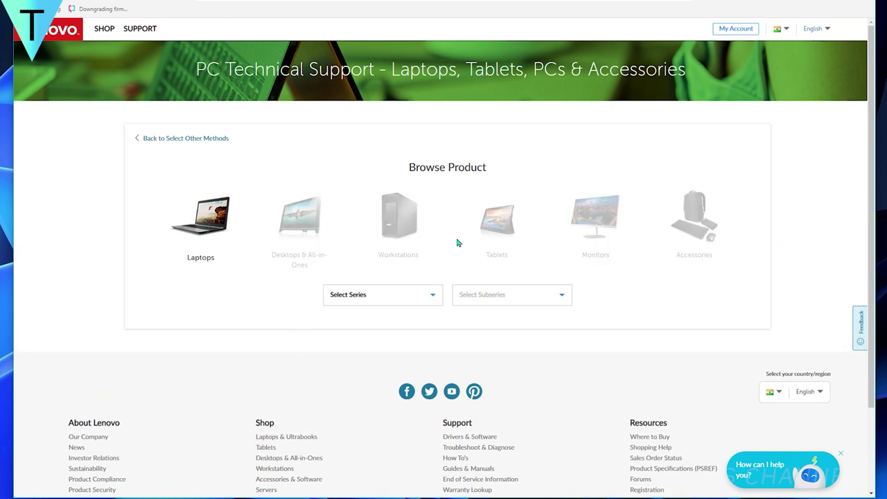
left_click(352, 295)
scroll(388, 413, "down", 8)
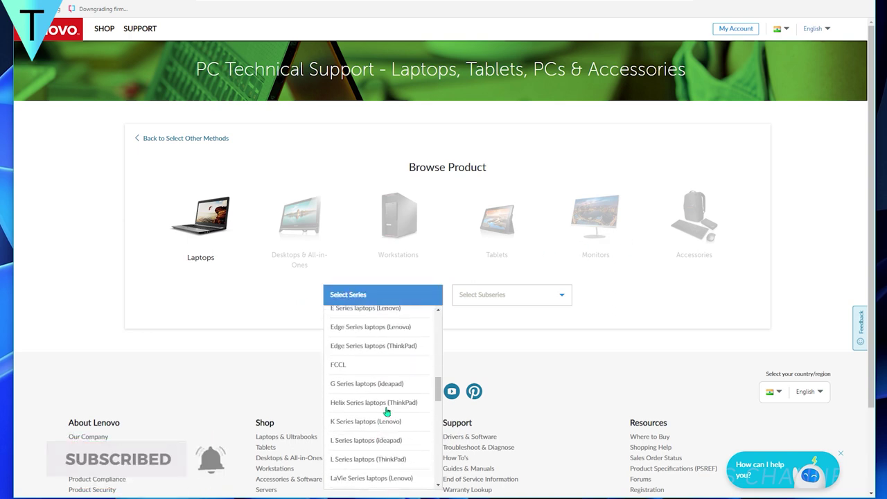
scroll(381, 415, "up", 4)
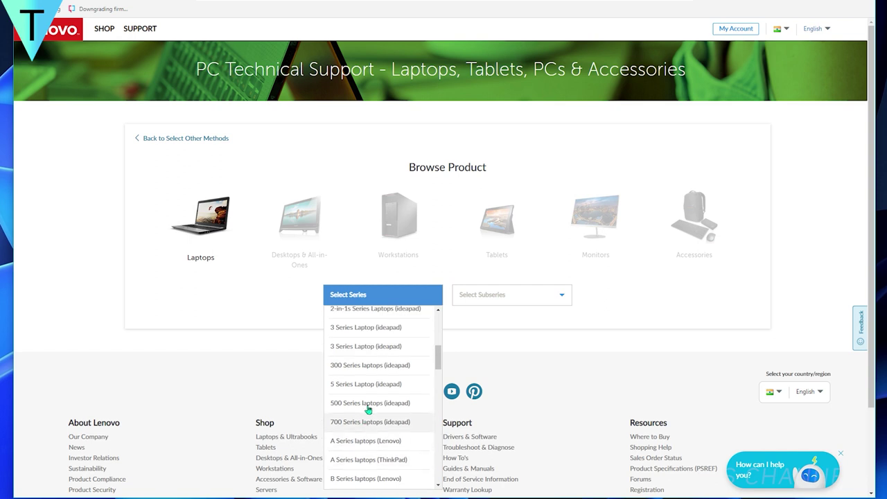
left_click(385, 347)
left_click(518, 294)
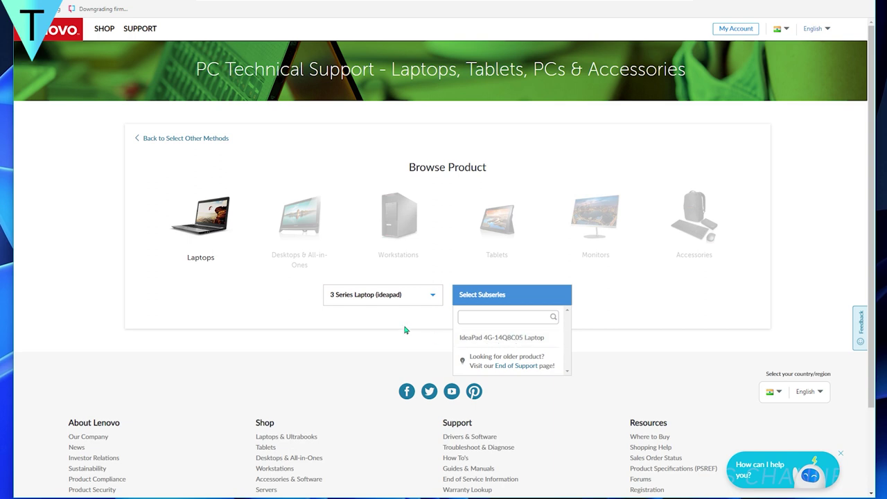
Switch the series to the first 3 Series Laptop (ideapad) entry and choose the IdeaPad 3-17ADA05 Laptop subseries.
left_click(384, 296)
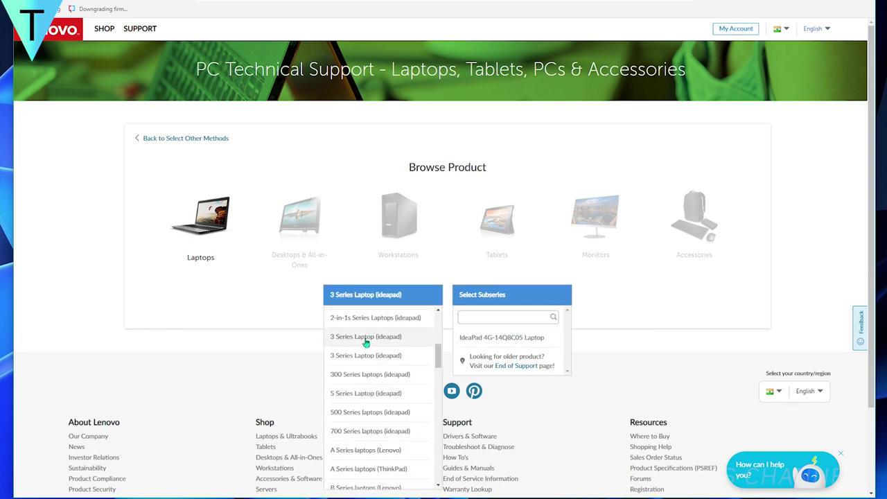
left_click(366, 343)
left_click_drag(567, 323, 562, 408)
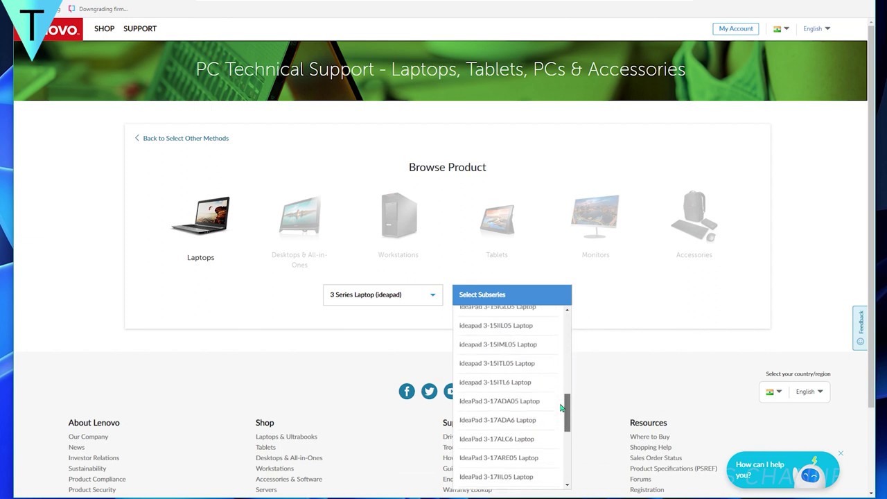
left_click(525, 402)
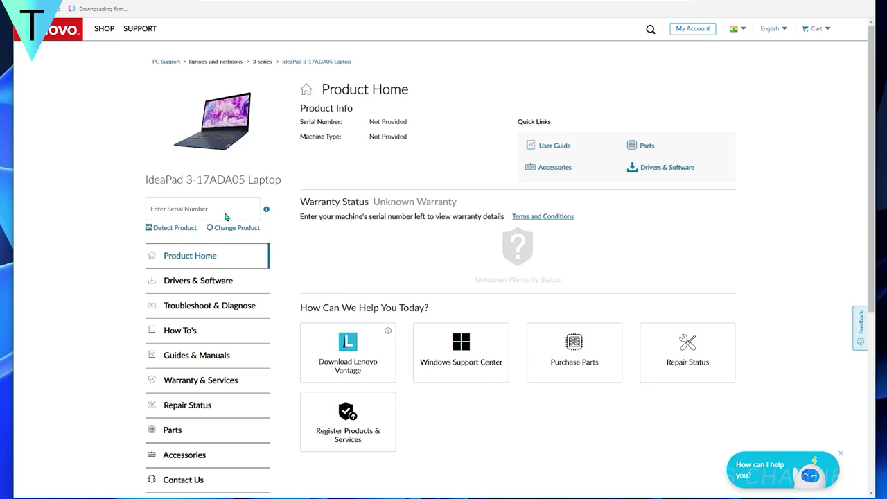
Open the laptop's Drivers & Software page and show the driver categories for manual update.
scroll(422, 176, "down", 2)
scroll(423, 175, "up", 2)
left_click(174, 211)
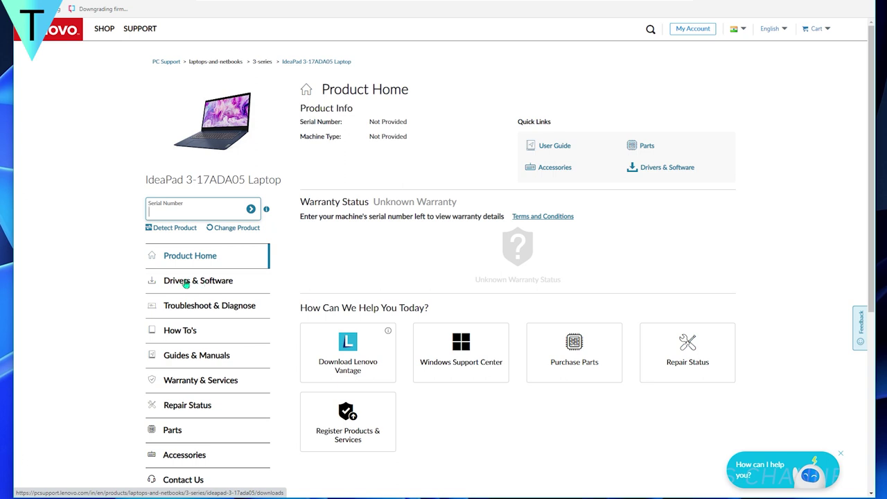
left_click(215, 282)
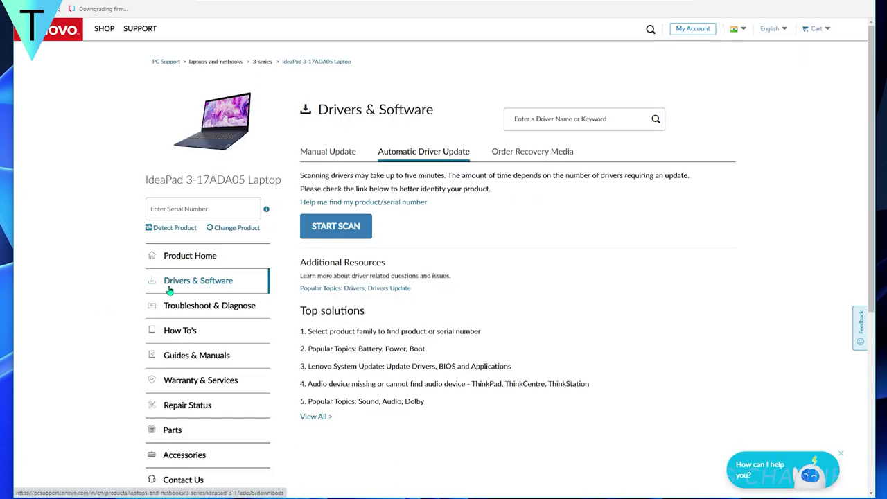
left_click(323, 154)
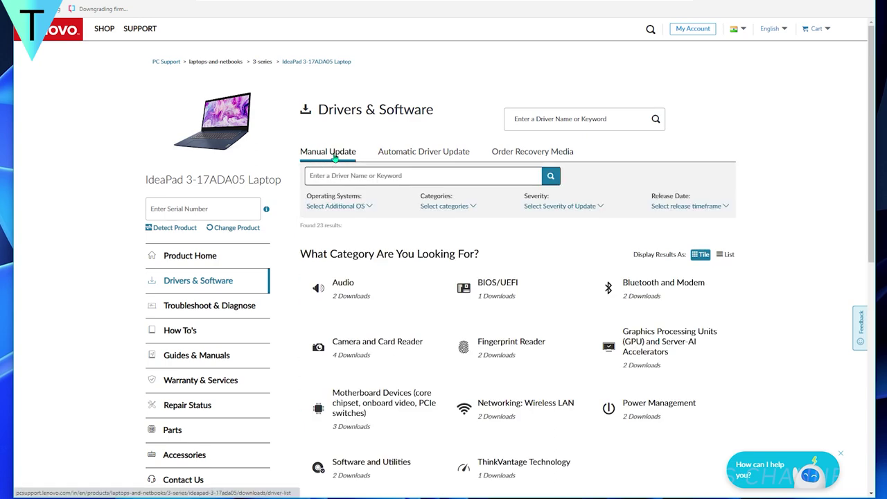
Open the Audio category, list the files of the Realtek Audio Driver for Windows 11 (64-bit) and check its release date.
scroll(360, 208, "down", 2)
mouse_move(338, 83)
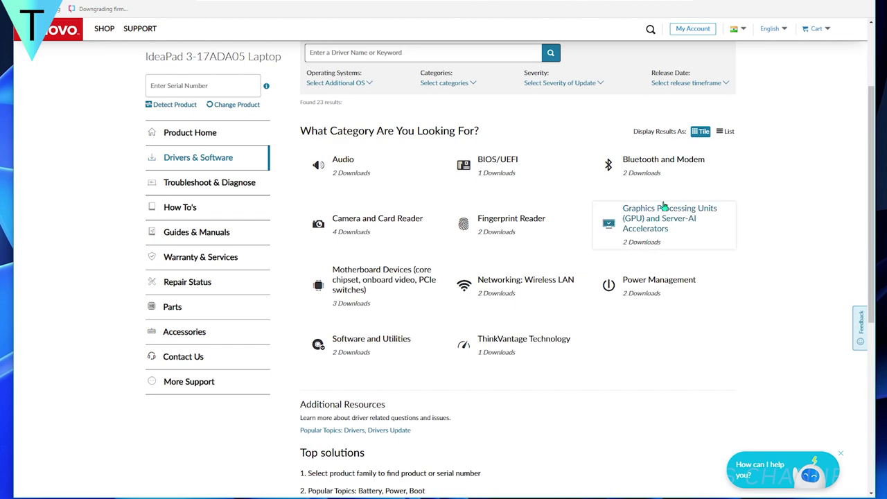
left_click(382, 177)
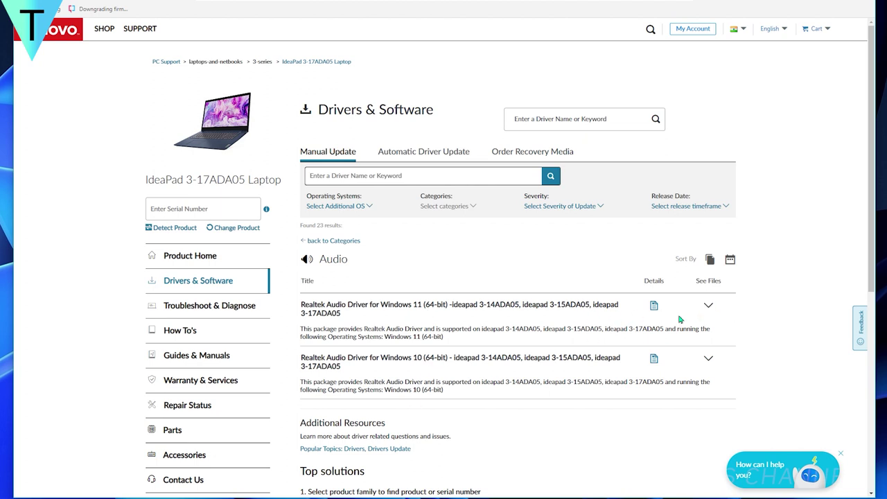
left_click(710, 309)
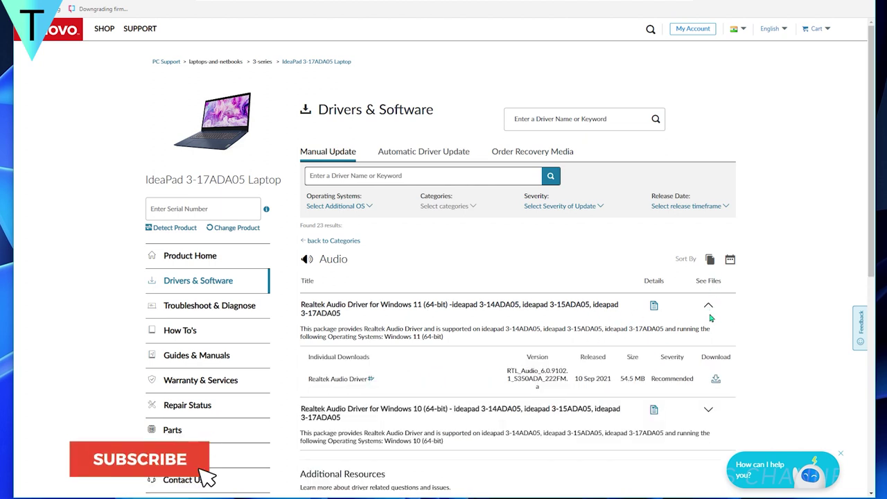
left_click_drag(574, 379, 612, 380)
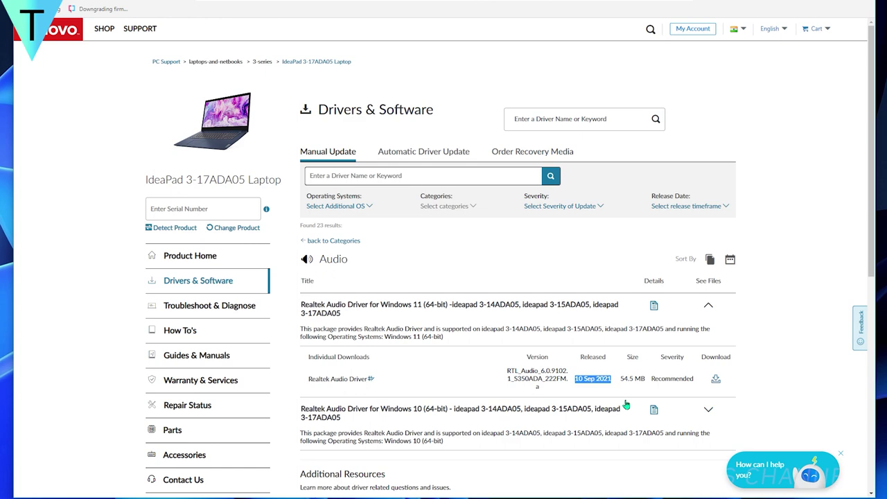
scroll(632, 380, "down", 2)
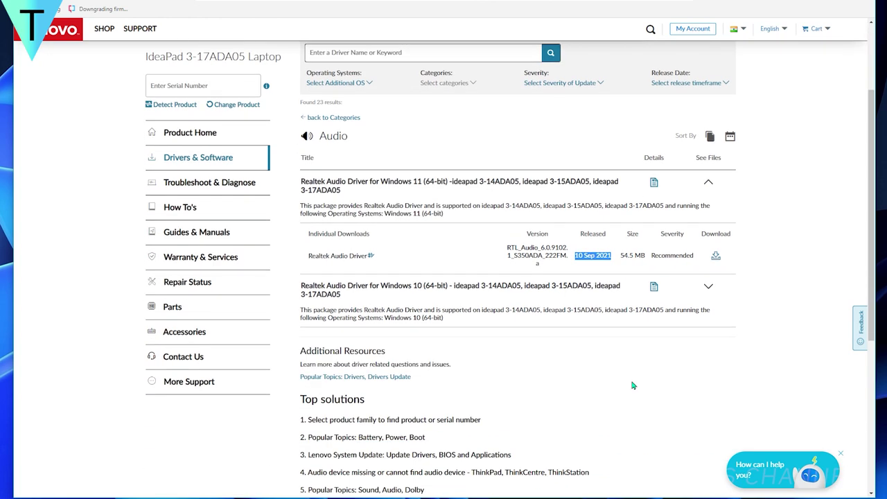
Download the Realtek Audio Driver for Windows 11 (64-bit).
right_click(716, 255)
left_click(770, 224)
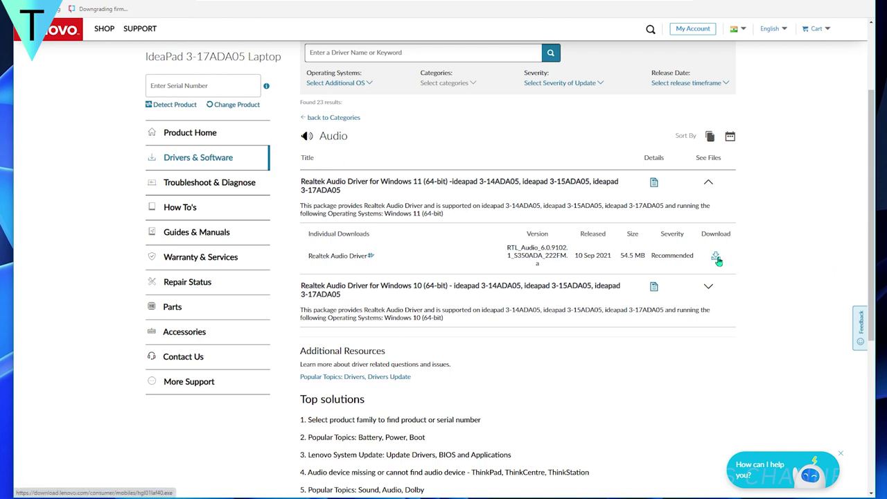
left_click(716, 257)
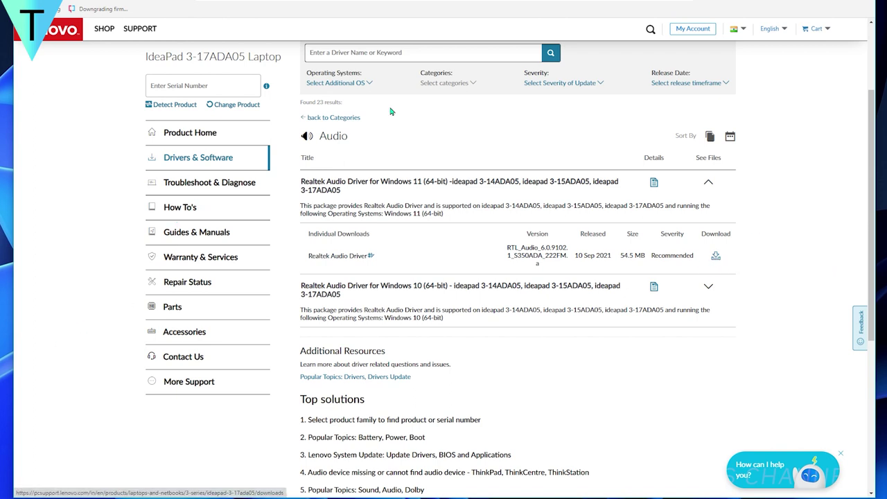
Go back to the driver categories, view the Fingerprint Reader drivers and return to the categories.
scroll(330, 203, "up", 2)
left_click(314, 241)
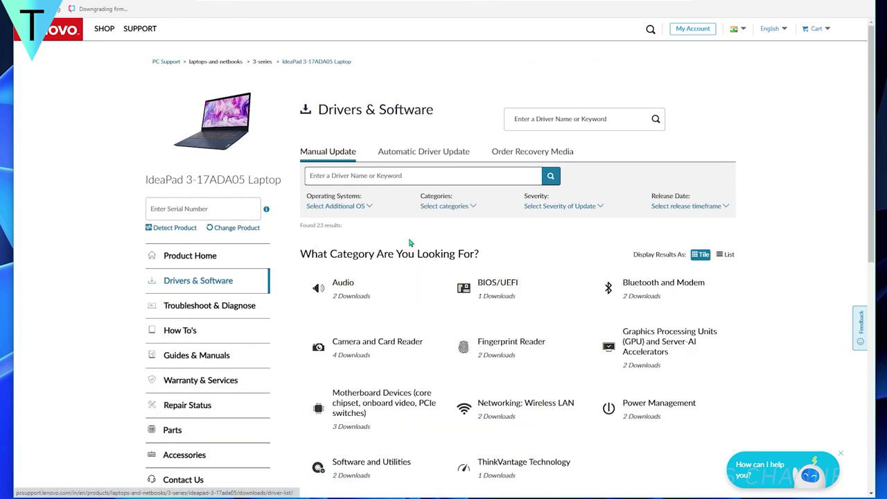
scroll(410, 307, "down", 3)
left_click(537, 217)
scroll(511, 309, "up", 3)
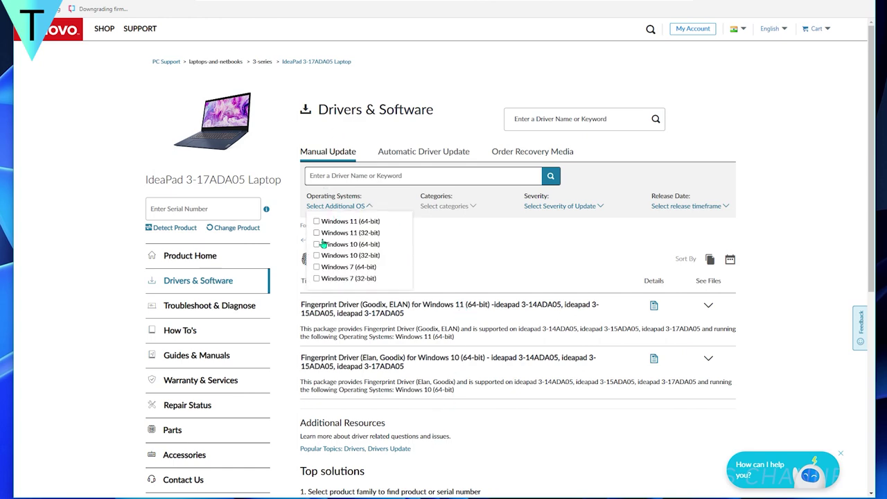
left_click(318, 241)
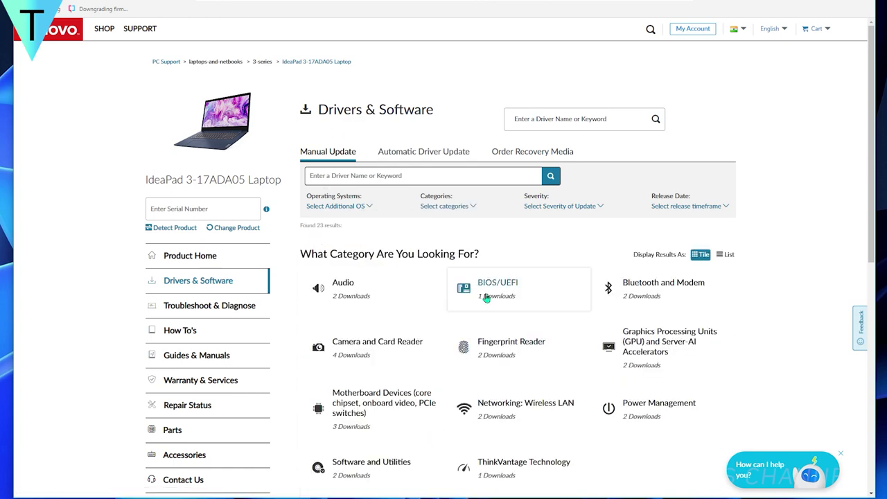
Open the BIOS/UEFI category, examine the files of the BIOS Update package and return to the categories.
scroll(512, 121, "down", 2)
left_click(498, 161)
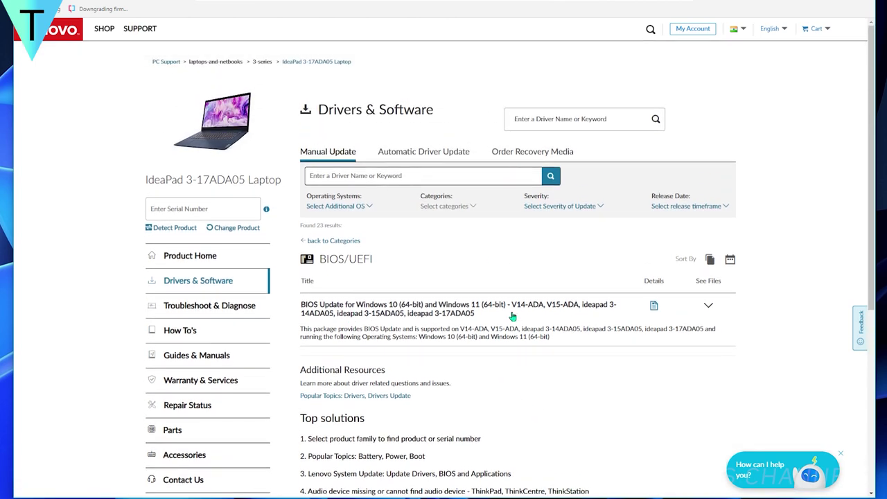
left_click(710, 307)
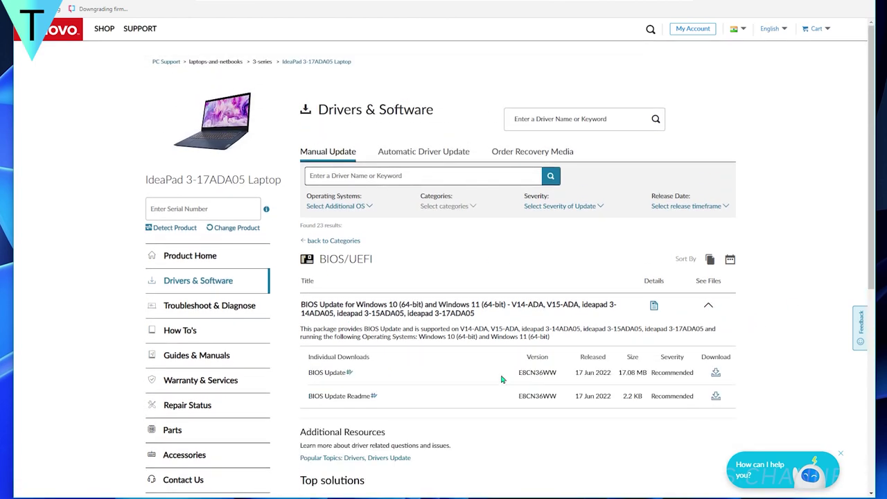
scroll(436, 375, "down", 2)
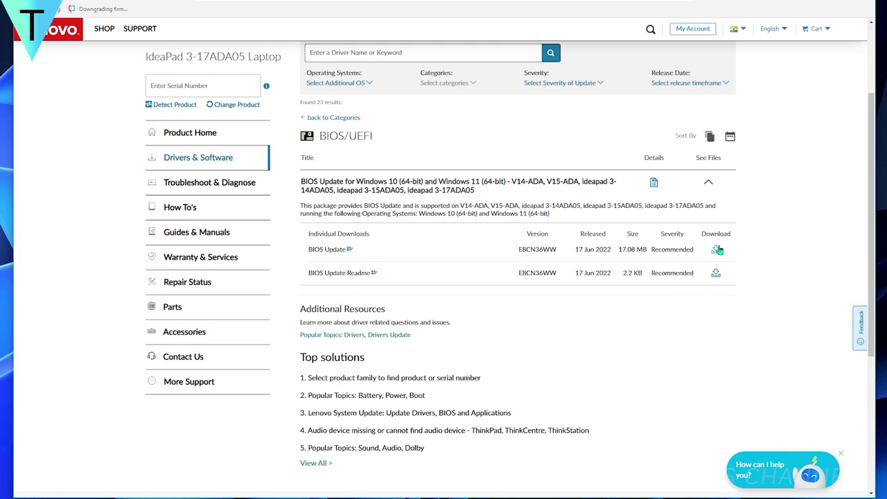
scroll(375, 277, "up", 2)
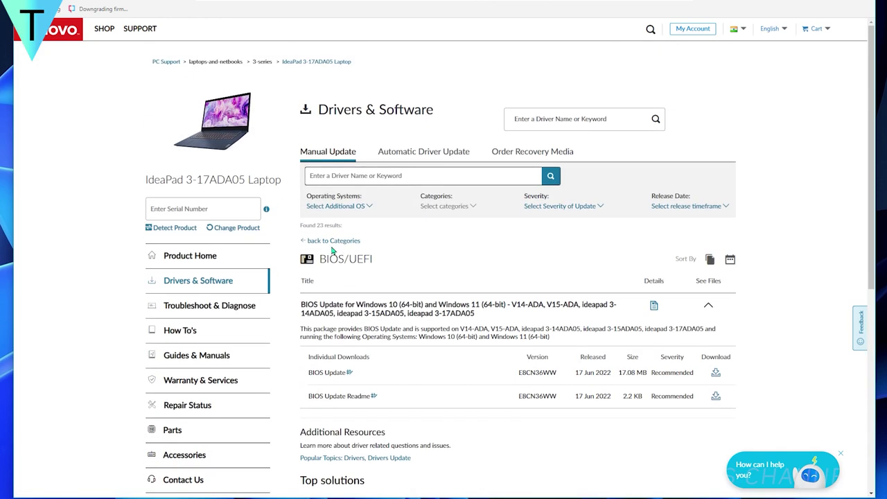
left_click(333, 242)
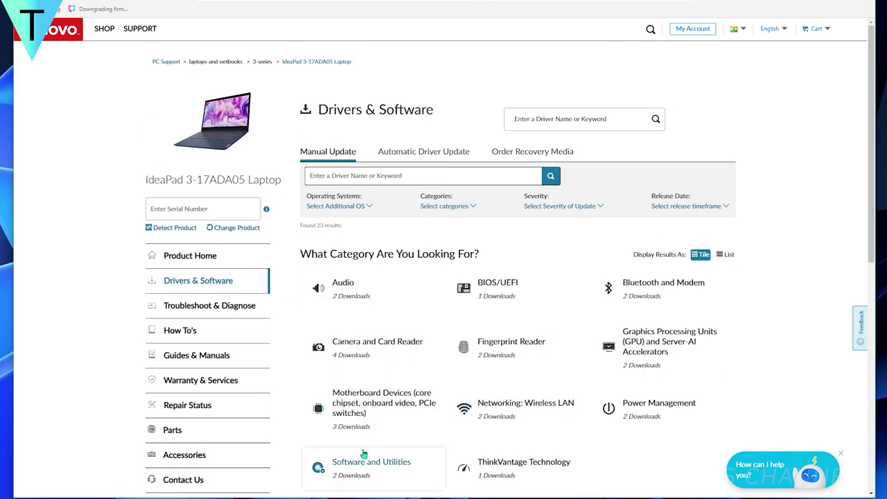
View the AMD Serial-IO Driver files for Windows 10 (64-bit) under Motherboard Devices and return to the categories.
left_click(386, 408)
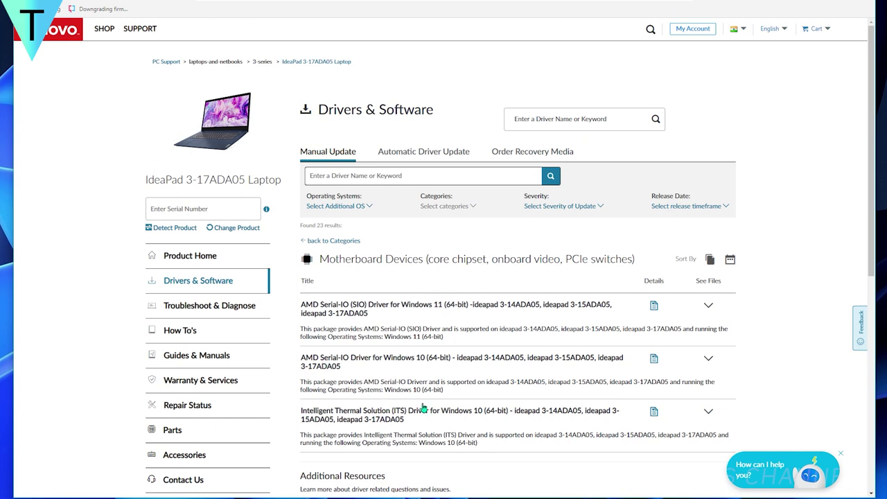
left_click(708, 359)
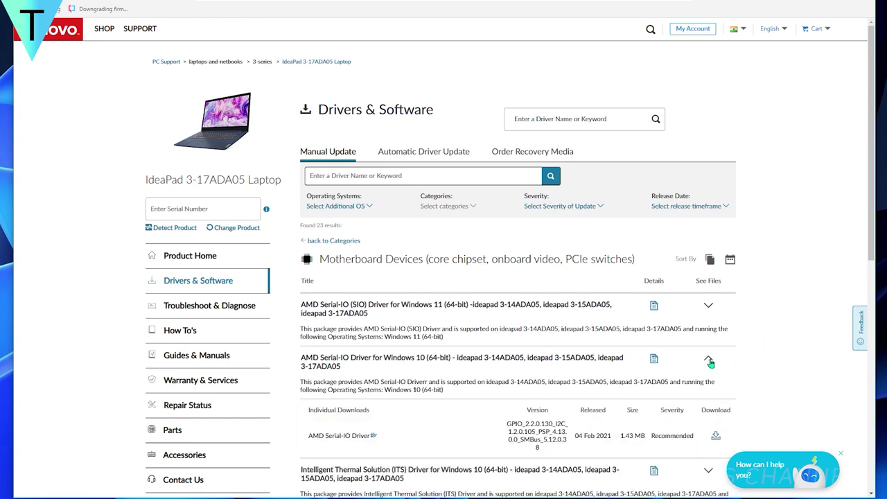
left_click(319, 242)
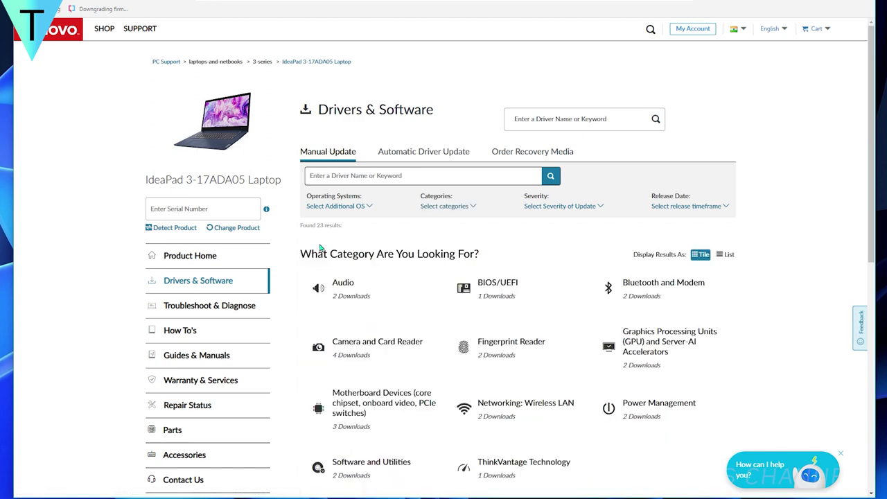
View the Camera and Card Reader drivers and return to the driver categories.
left_click(382, 359)
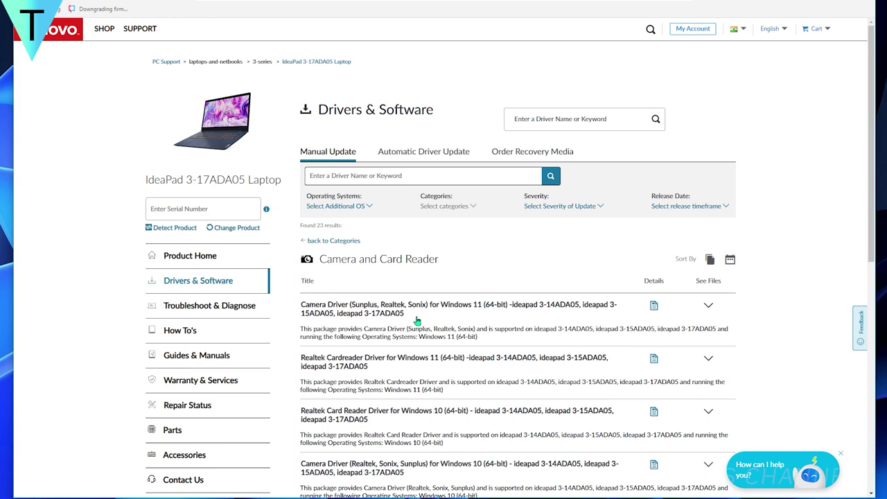
left_click(317, 240)
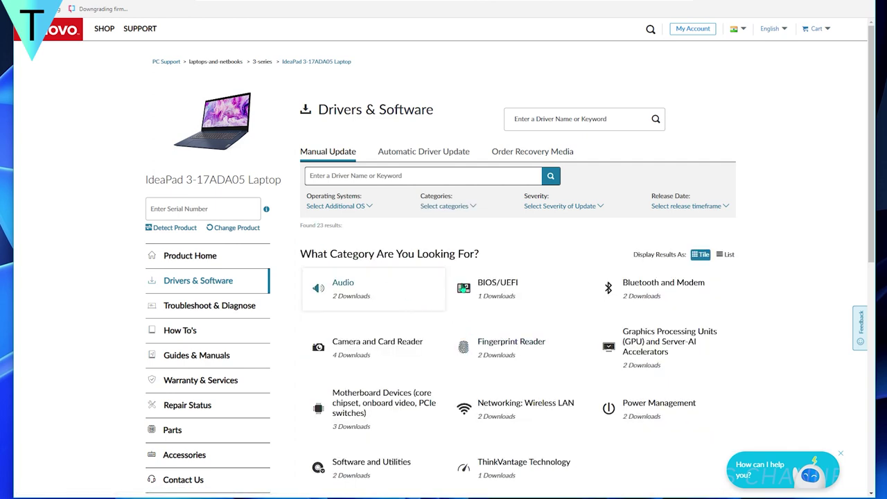
Open the Software and Utilities category and show the files of Lenovo Smart Display Applications for Windows 10.
scroll(851, 180, "down", 2)
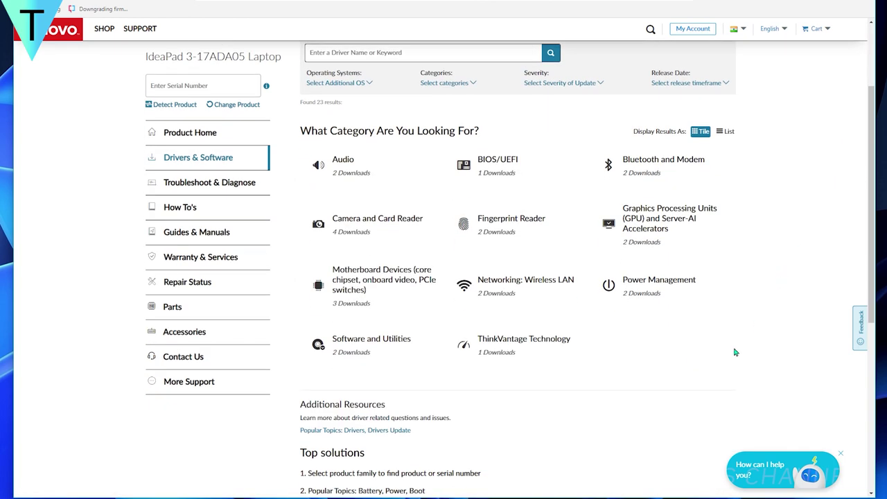
scroll(737, 329, "up", 2)
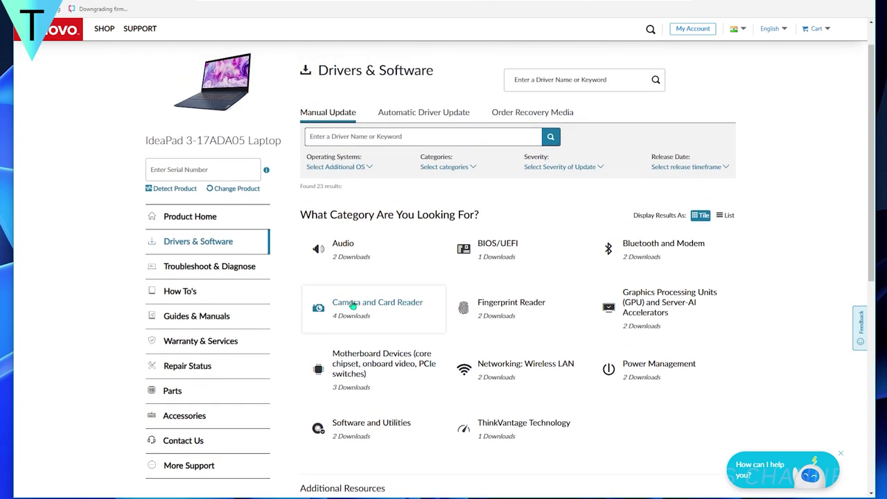
scroll(354, 305, "down", 2)
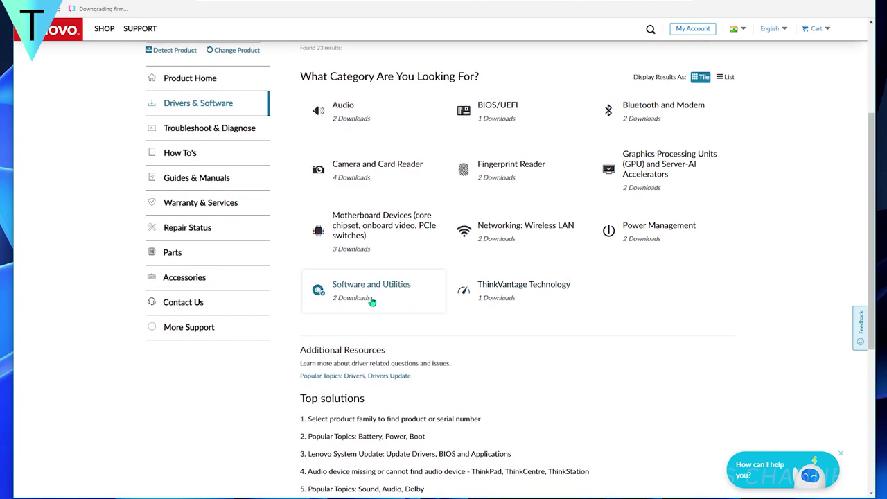
left_click(372, 301)
scroll(336, 405, "up", 2)
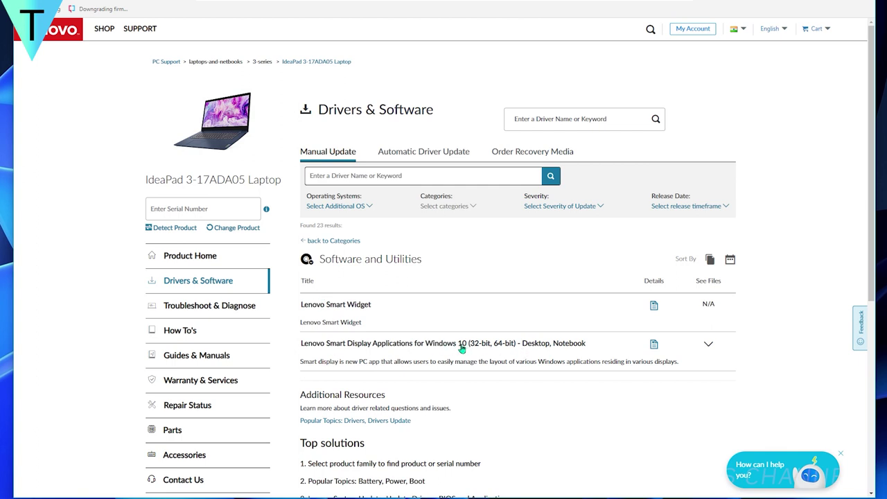
left_click(708, 346)
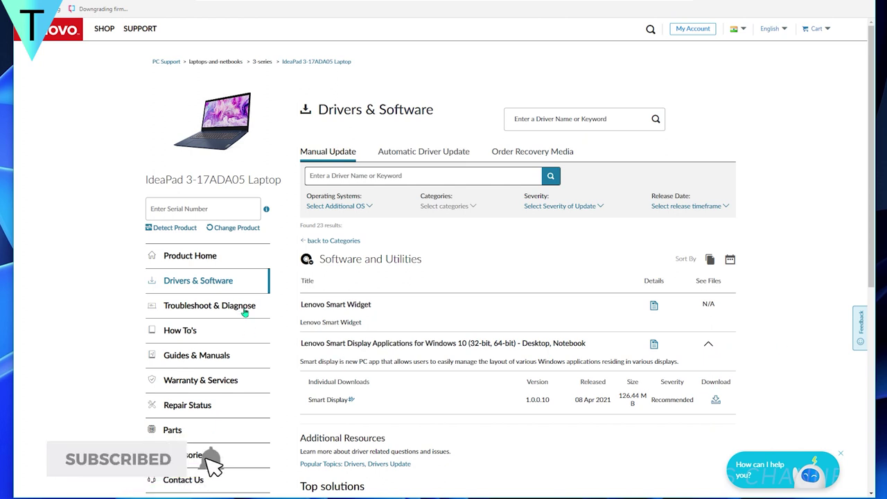
View the laptop's Troubleshoot & Diagnose page and its Warranty & Services page.
left_click(219, 309)
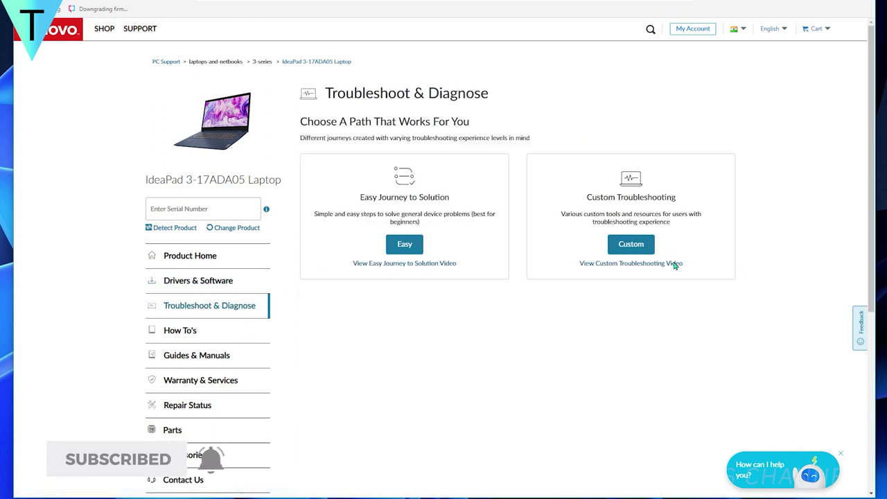
left_click(201, 381)
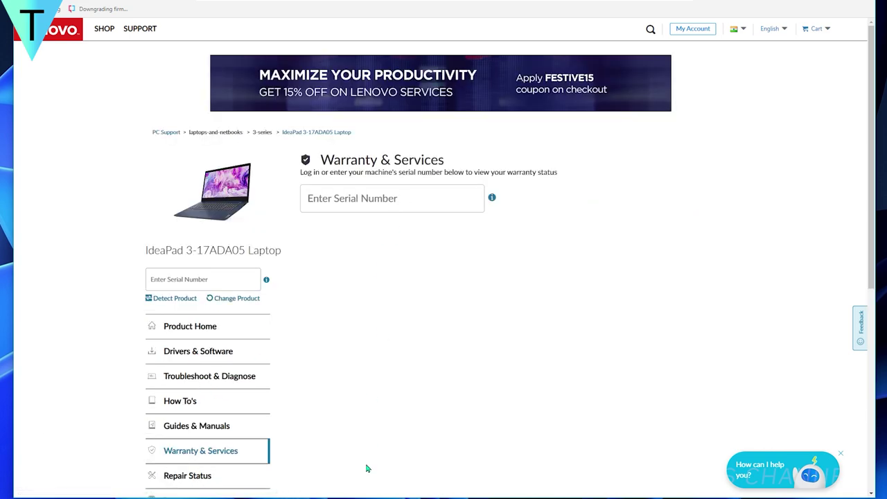
scroll(247, 252, "down", 2)
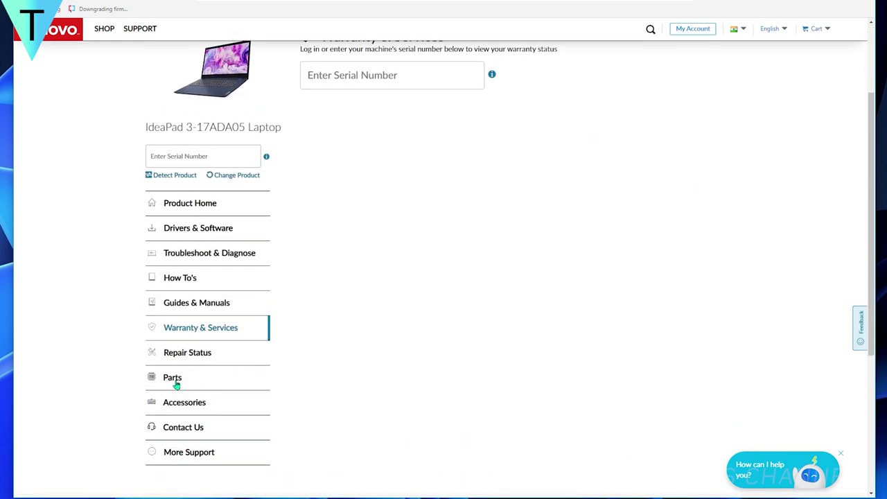
View the laptop's Parts page and go to Product Home to examine its product info and help options.
scroll(589, 339, "up", 2)
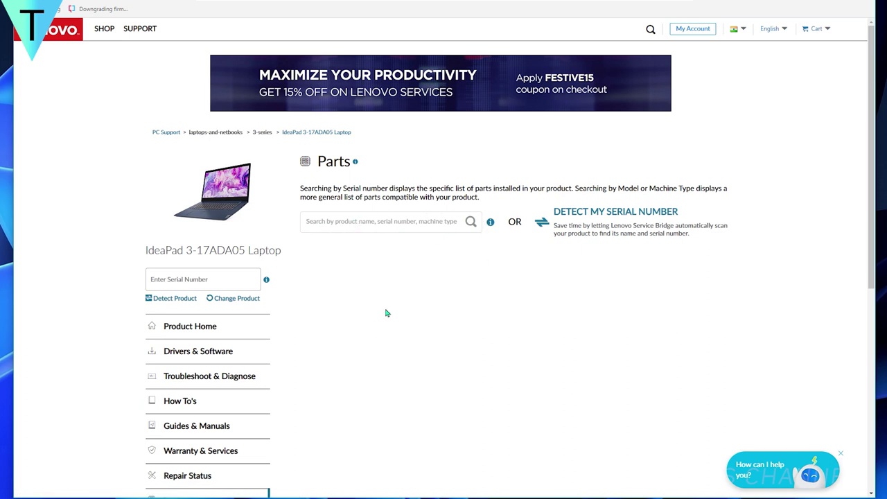
scroll(342, 342, "down", 2)
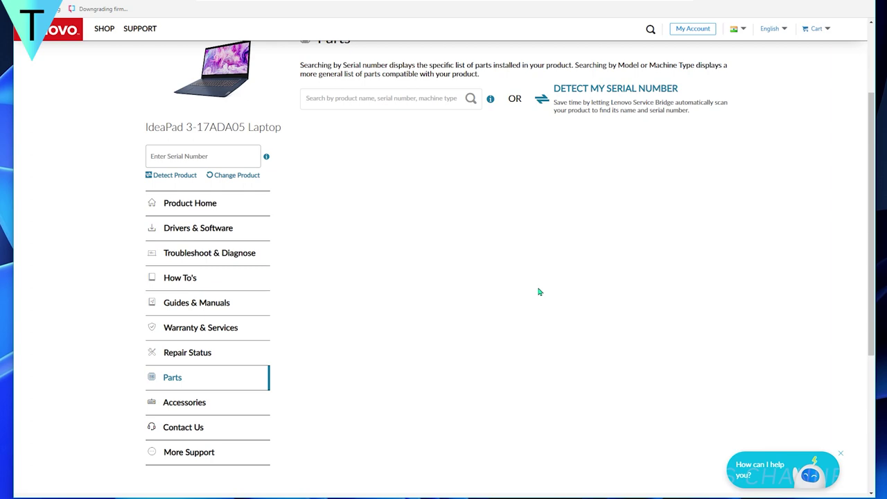
left_click(189, 205)
scroll(548, 272, "down", 2)
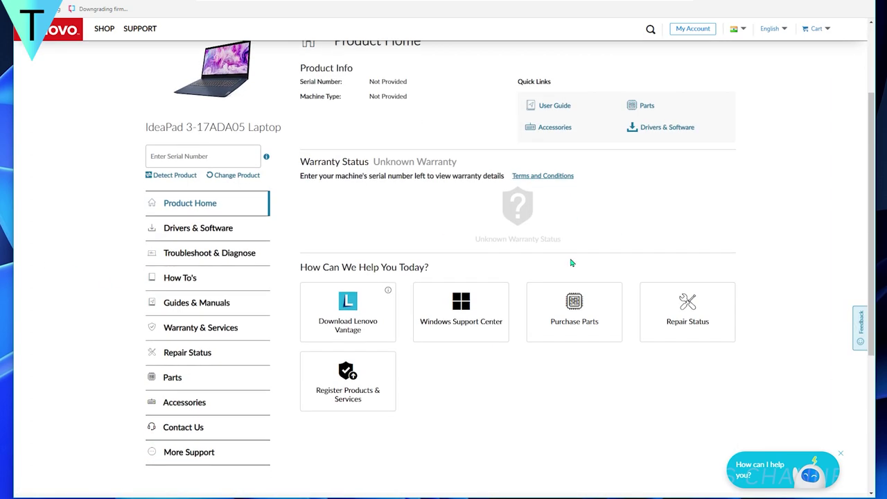